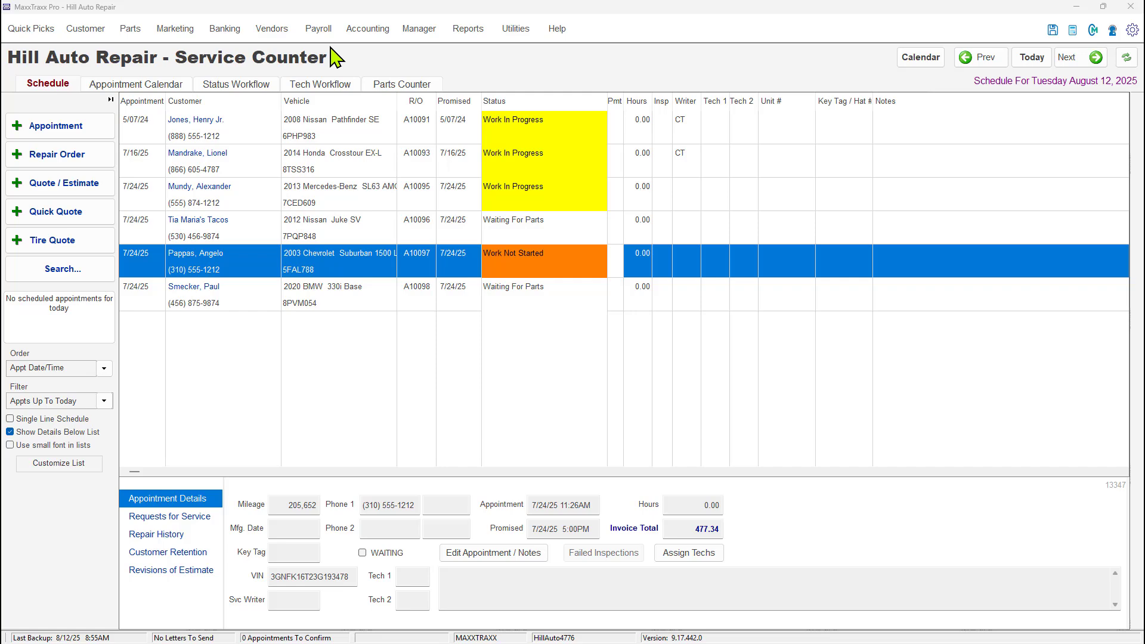
Review the Inventory Setup options in the Repair Orders and Part Invoices setup
left_click(1132, 31)
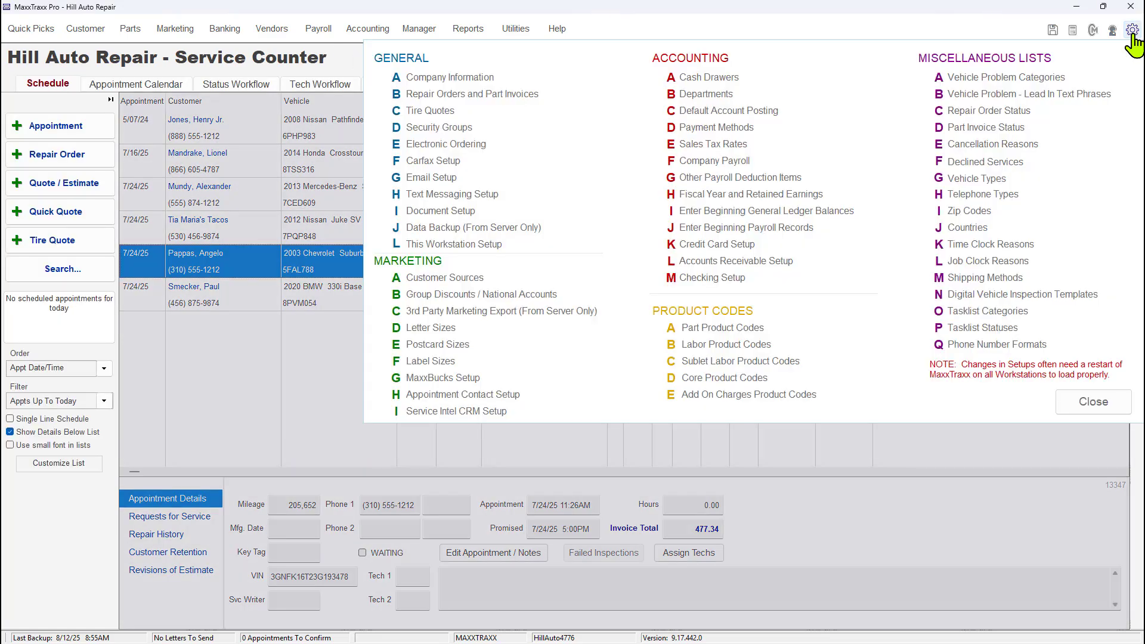
left_click(450, 98)
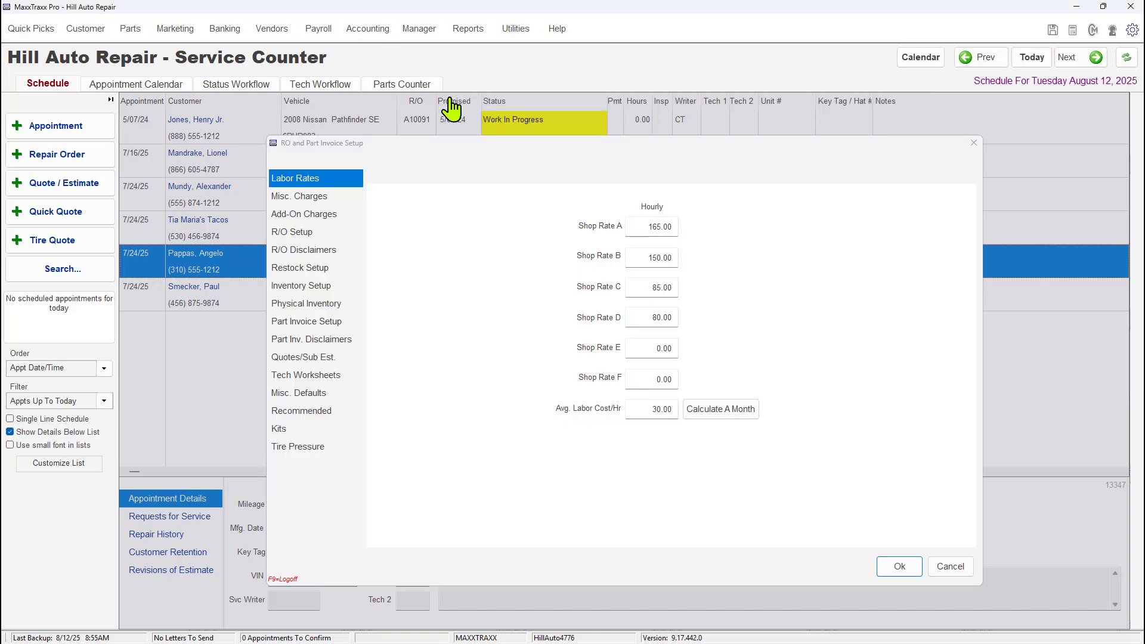
left_click(304, 288)
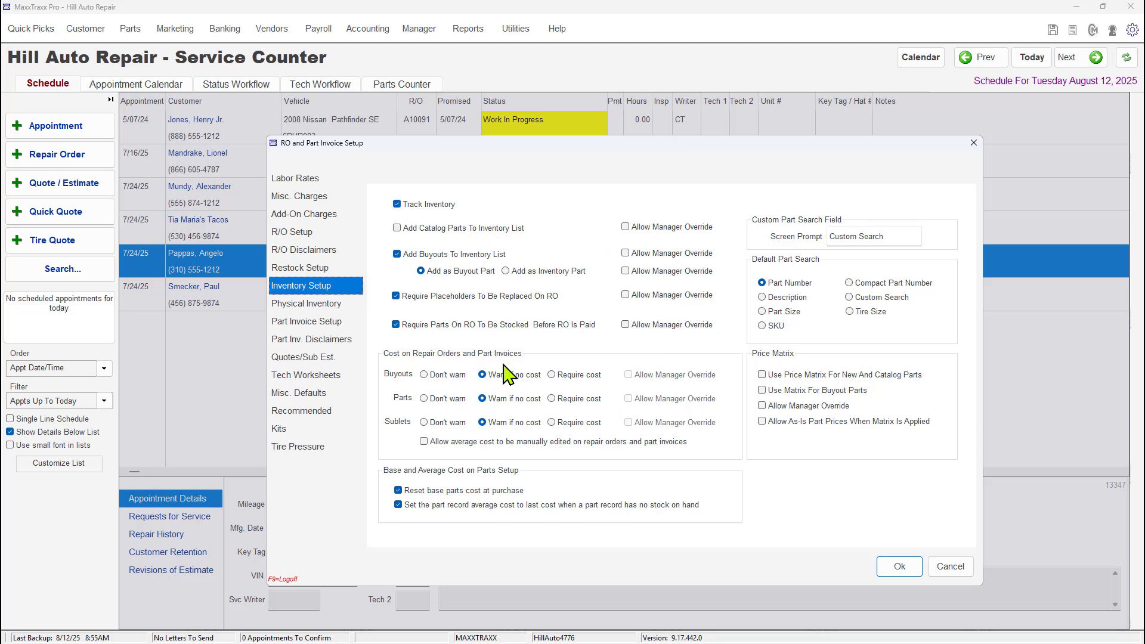
left_click(902, 569)
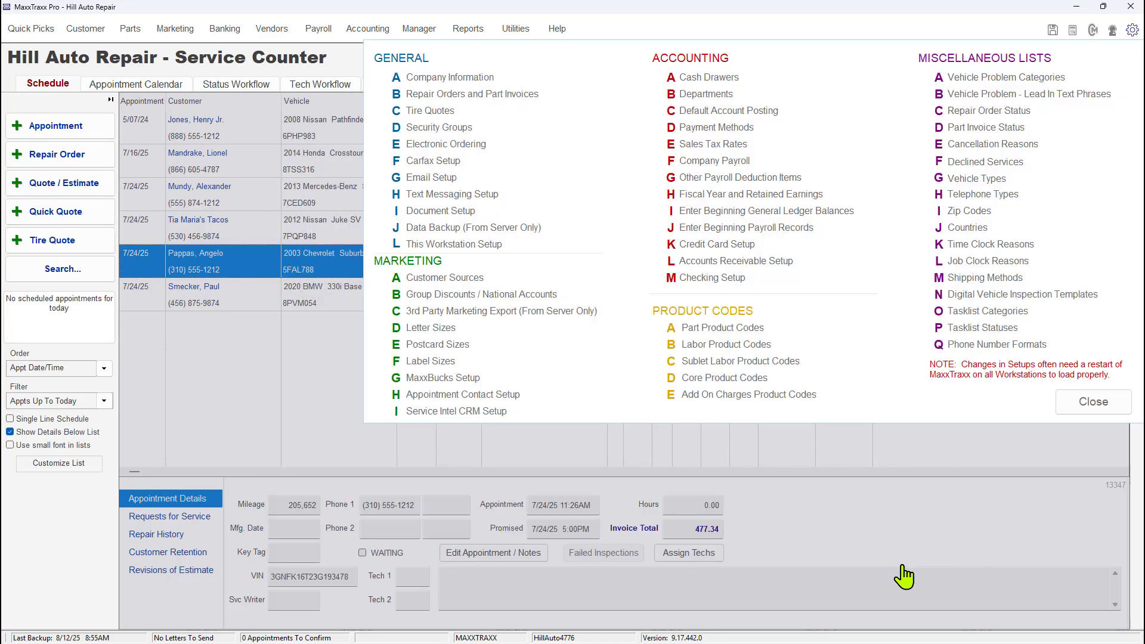
Review the low inventory and purchase warning options in This Workstation Setup, and close the setups
left_click(468, 253)
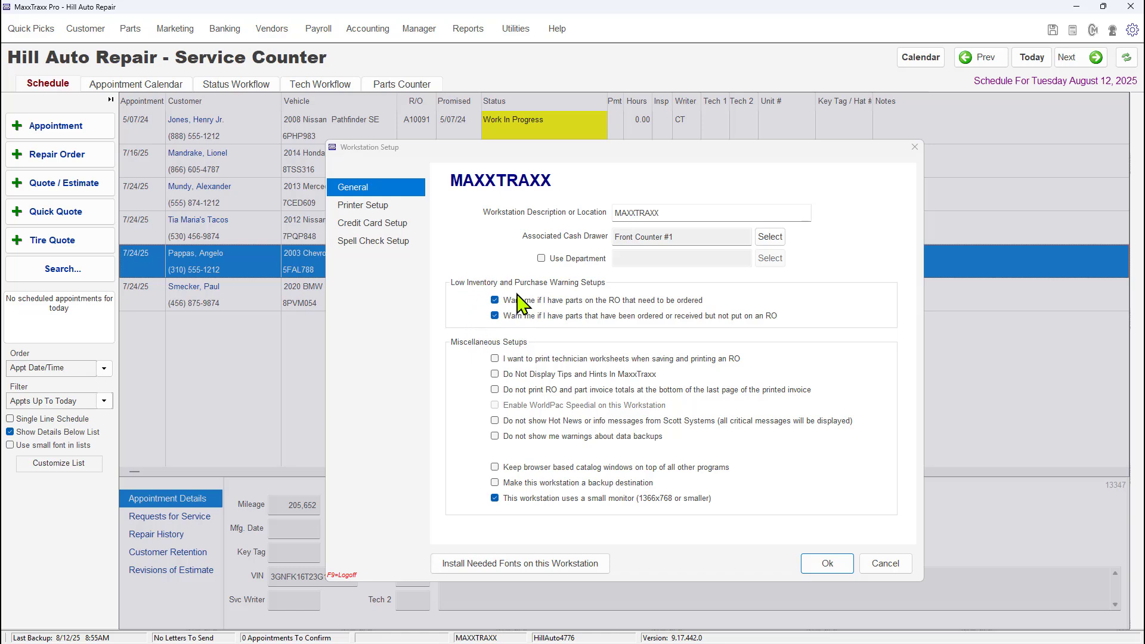
left_click(827, 565)
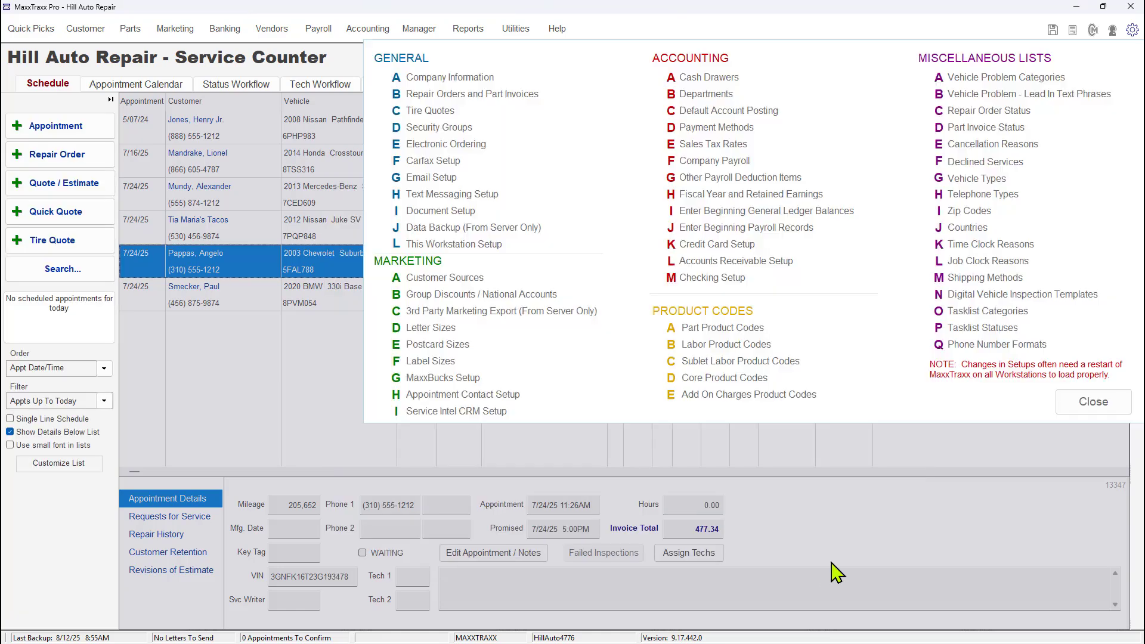
left_click(1091, 402)
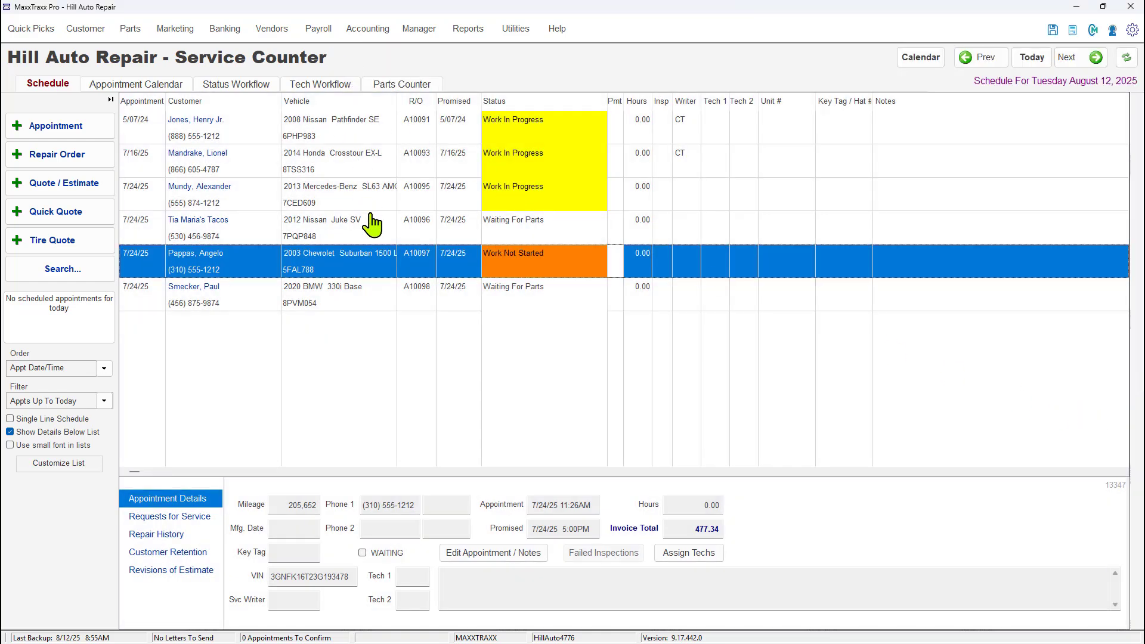
From the 2003 Chevrolet Suburban repair order, tag the BRF1564 front brake pads and DR1450A caliper pin kit for ordering
double_click(375, 277)
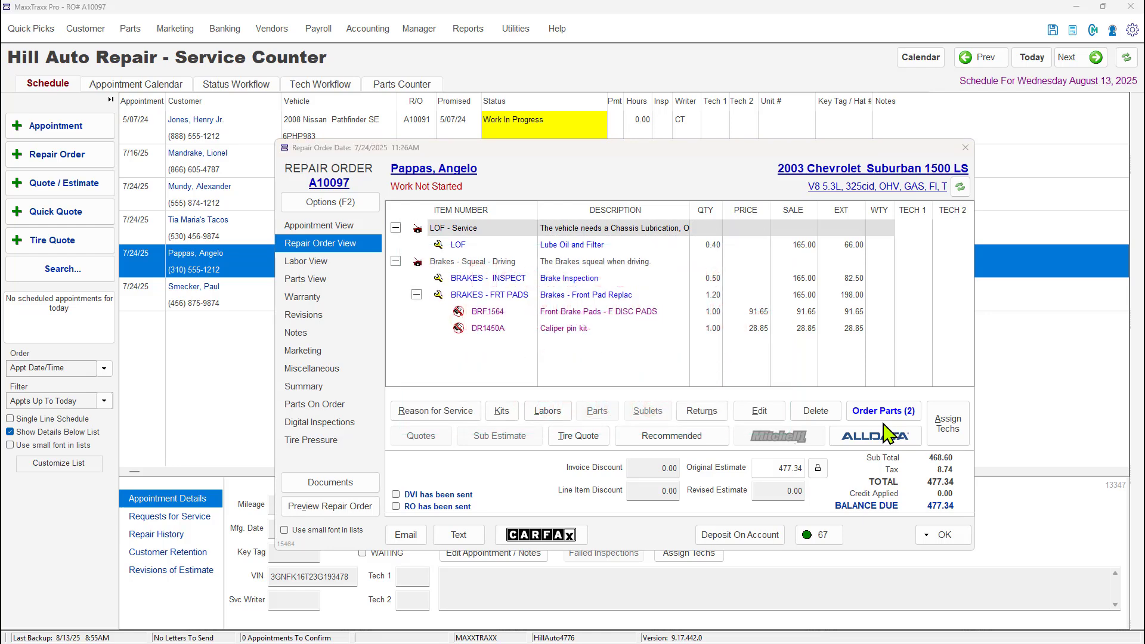
left_click(891, 413)
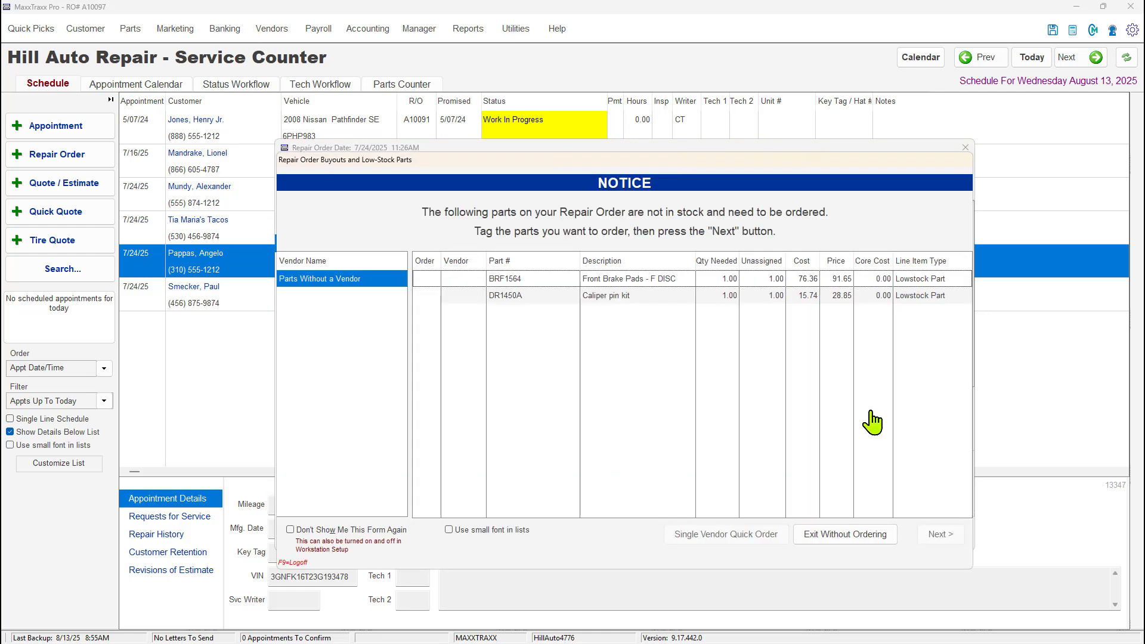
left_click(426, 280)
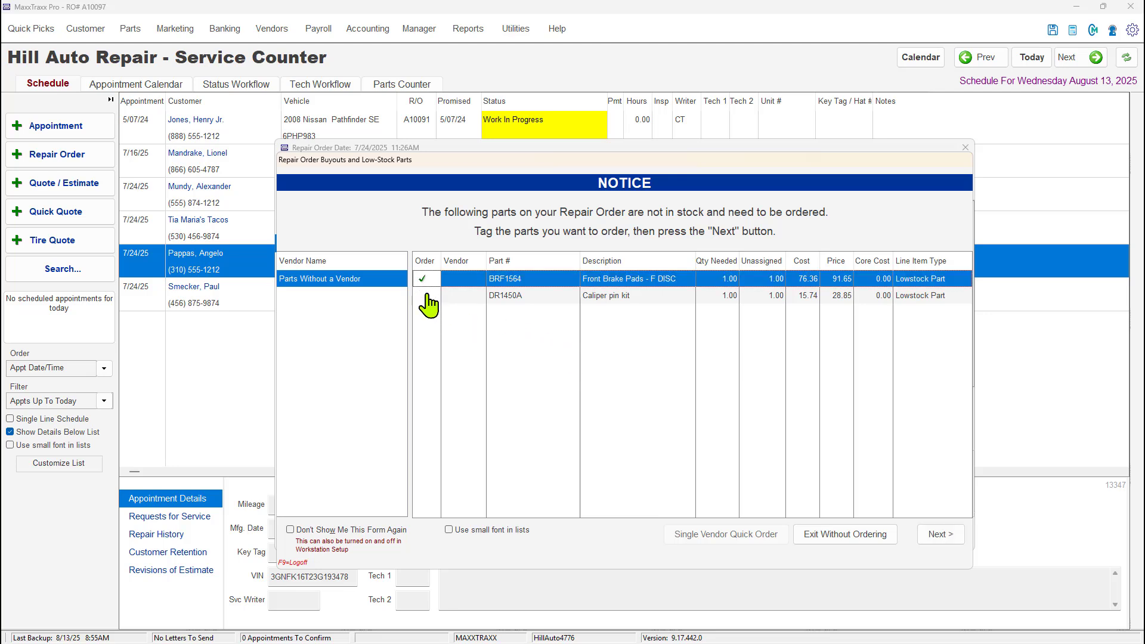
left_click(427, 296)
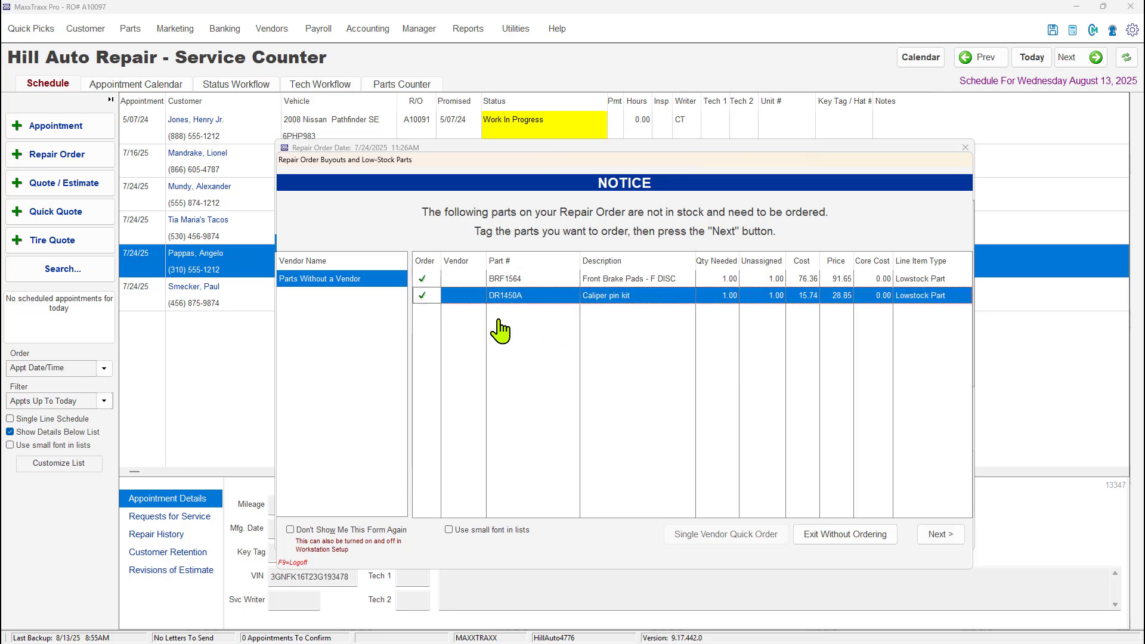
left_click(942, 534)
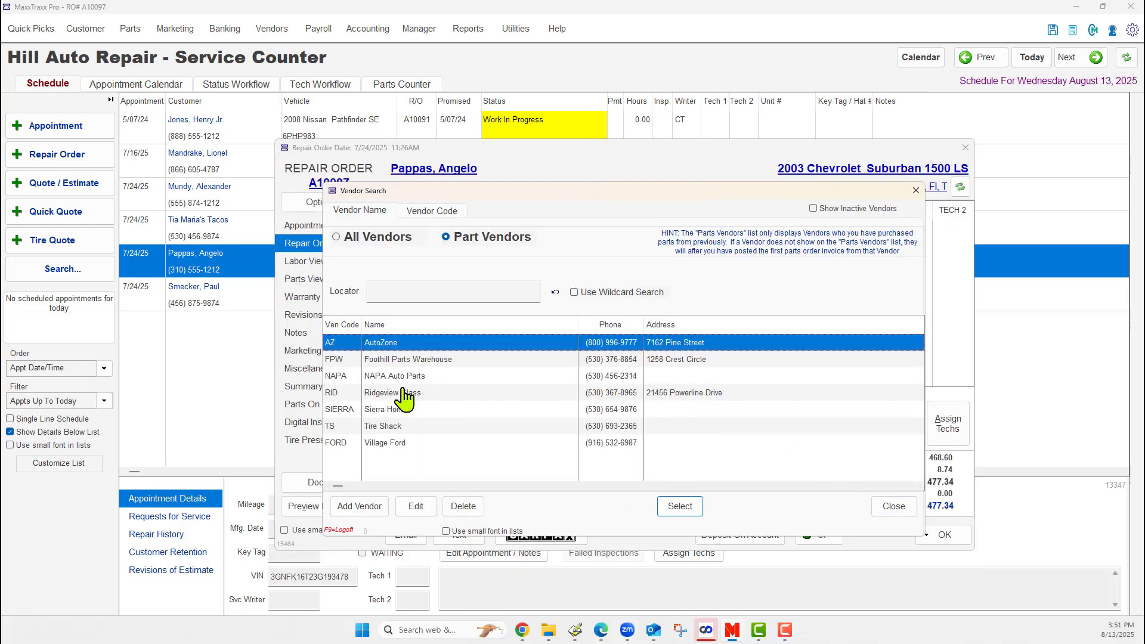
Create the parts order with Foothill Parts Warehouse as vendor, using the RO number as the purchase order number
left_click(425, 362)
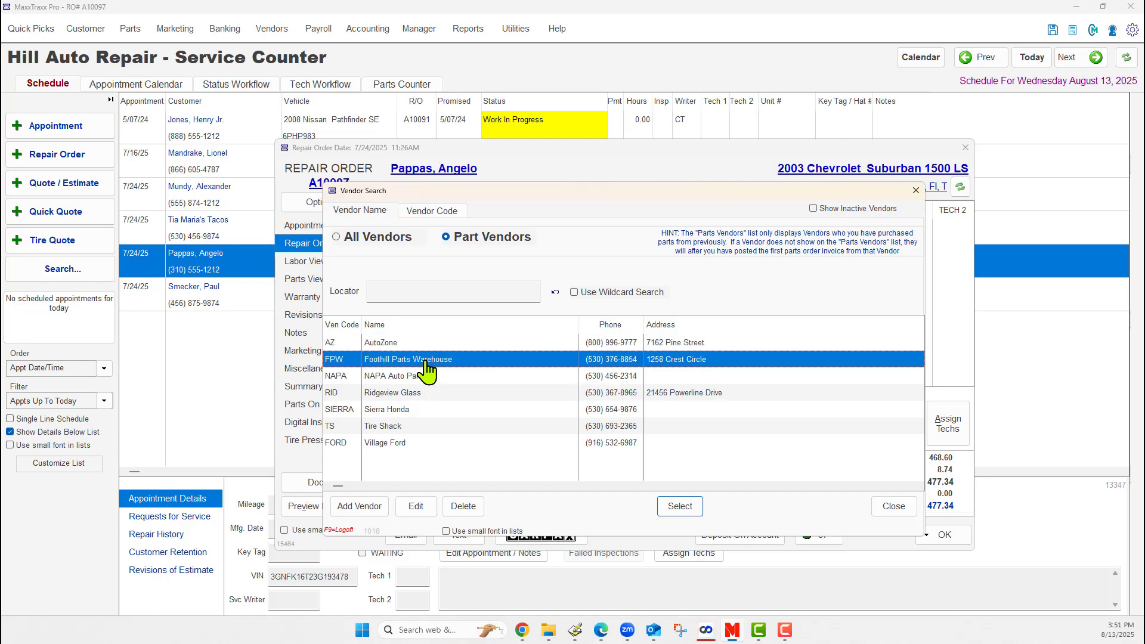
left_click(680, 507)
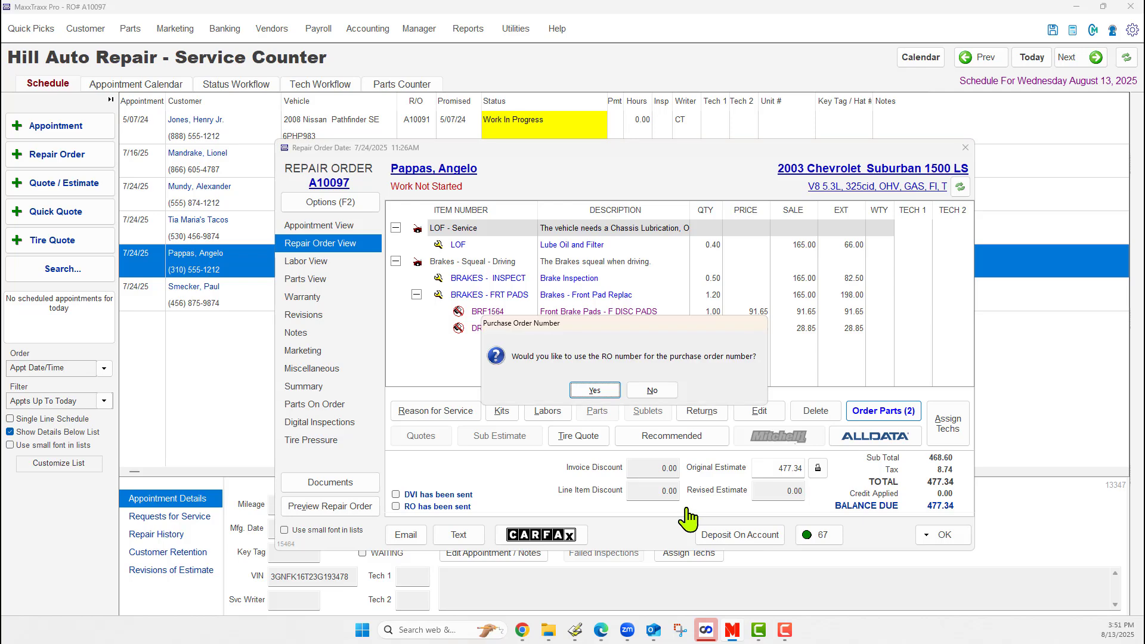
left_click(601, 390)
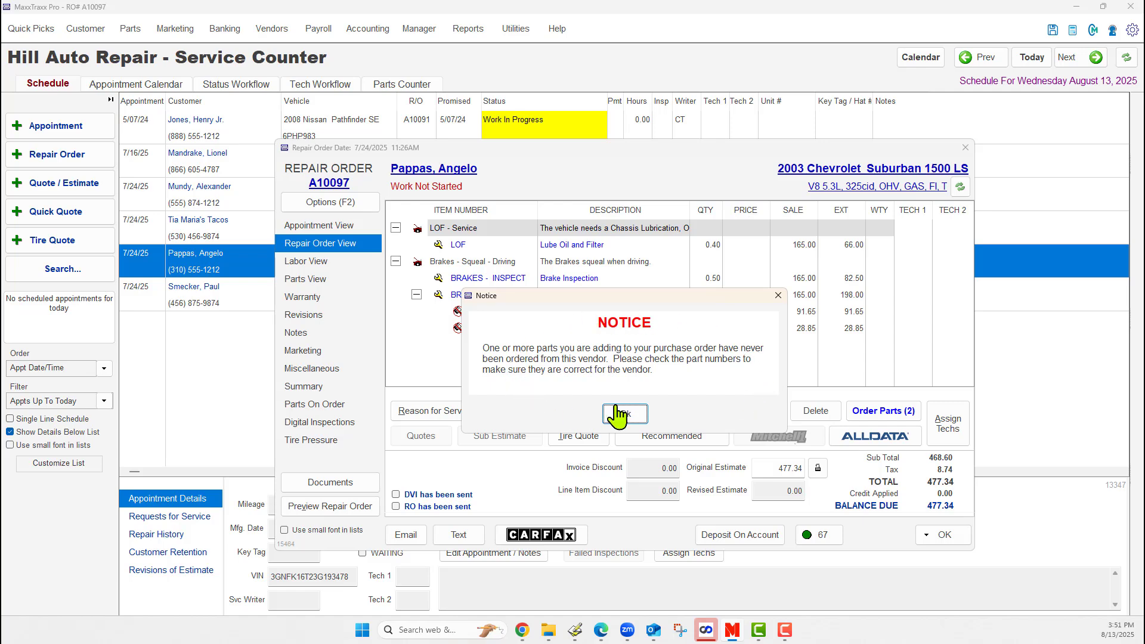
left_click(626, 417)
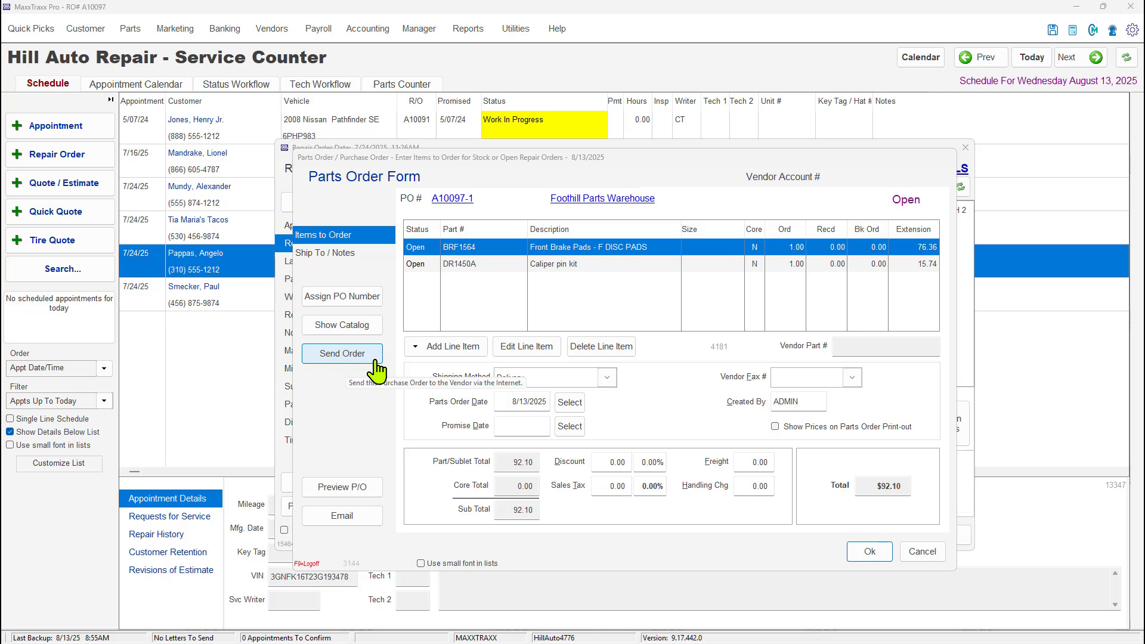
Save the parts order as an open PO, and save and close the repair order
left_click(867, 554)
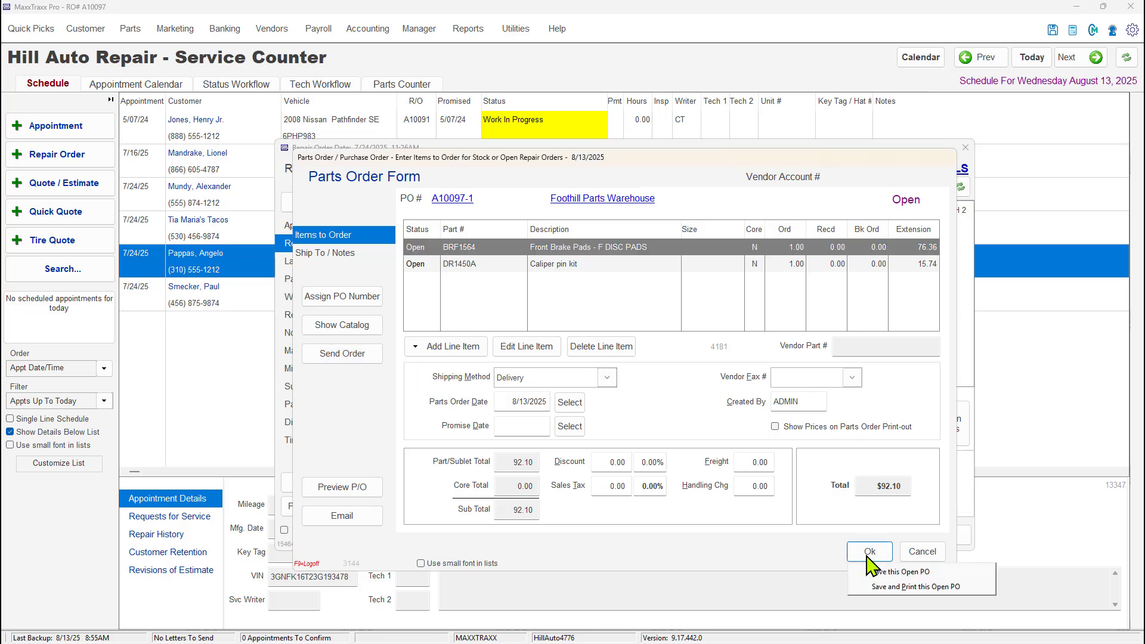
left_click(898, 572)
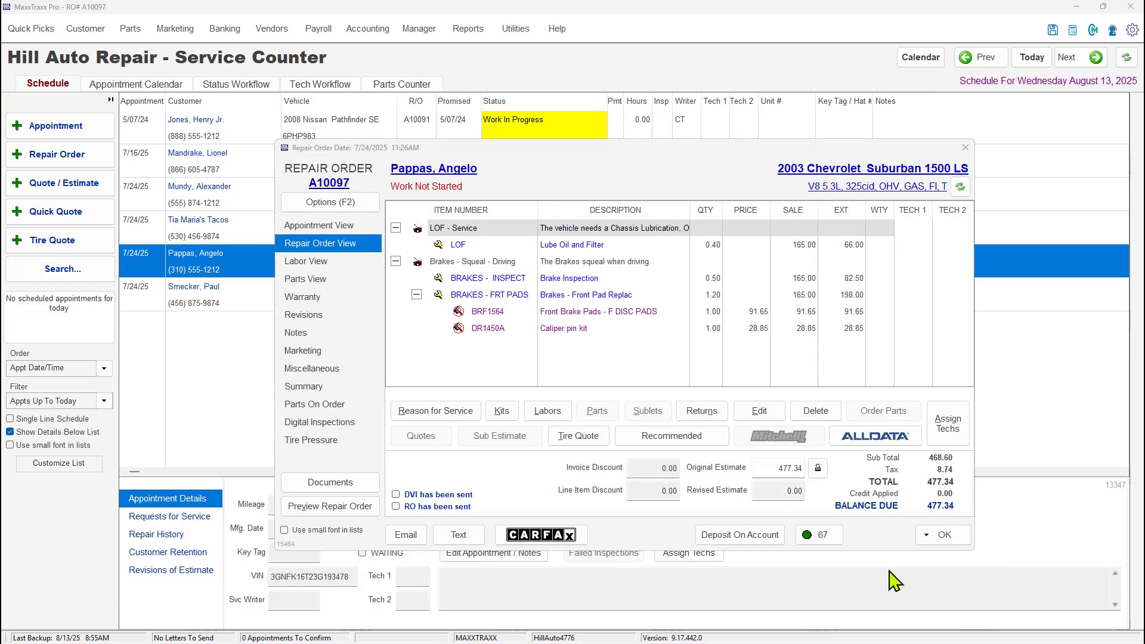
left_click(944, 539)
left_click(979, 449)
Convert the open Foothill Parts Warehouse purchase order into a received vendor invoice with a target amount of 92.10
left_click(130, 29)
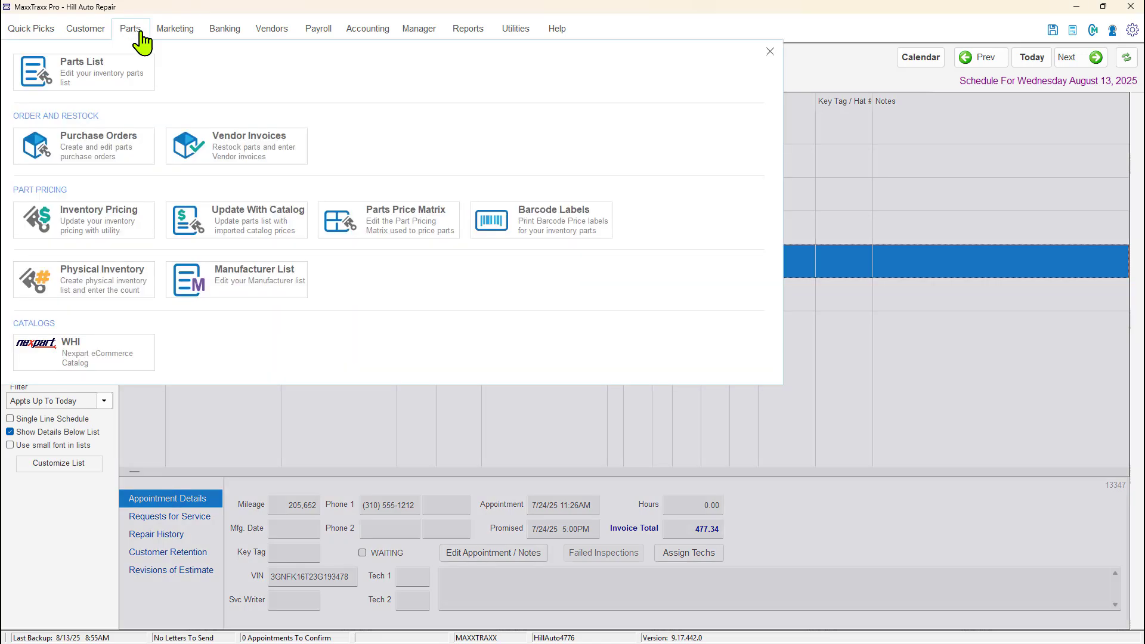
left_click(115, 142)
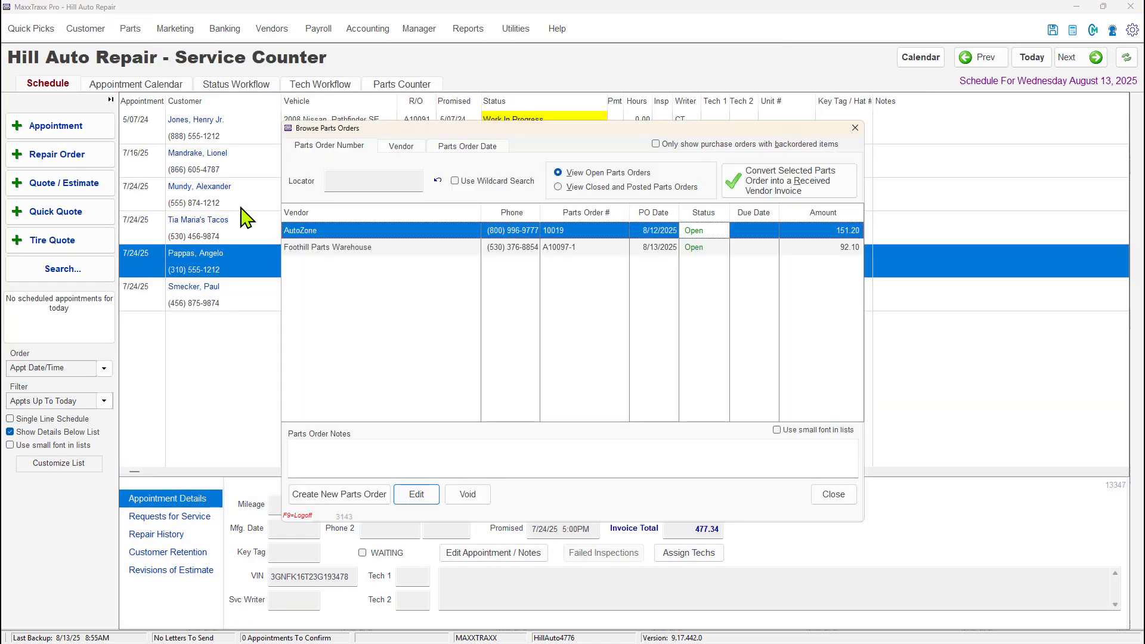
left_click(395, 246)
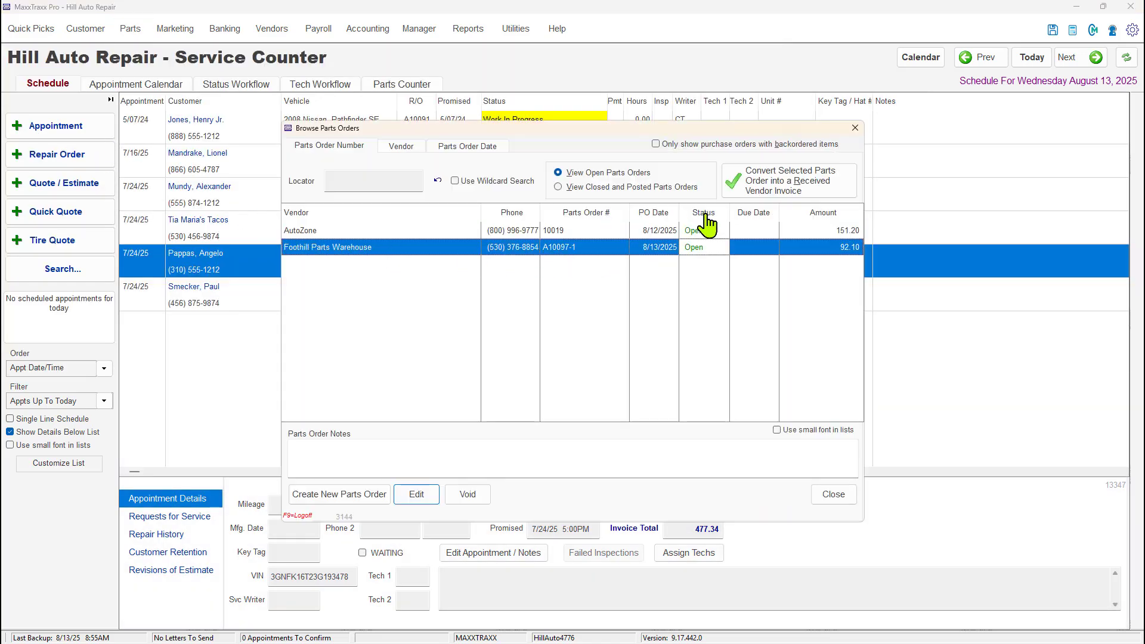
left_click(810, 186)
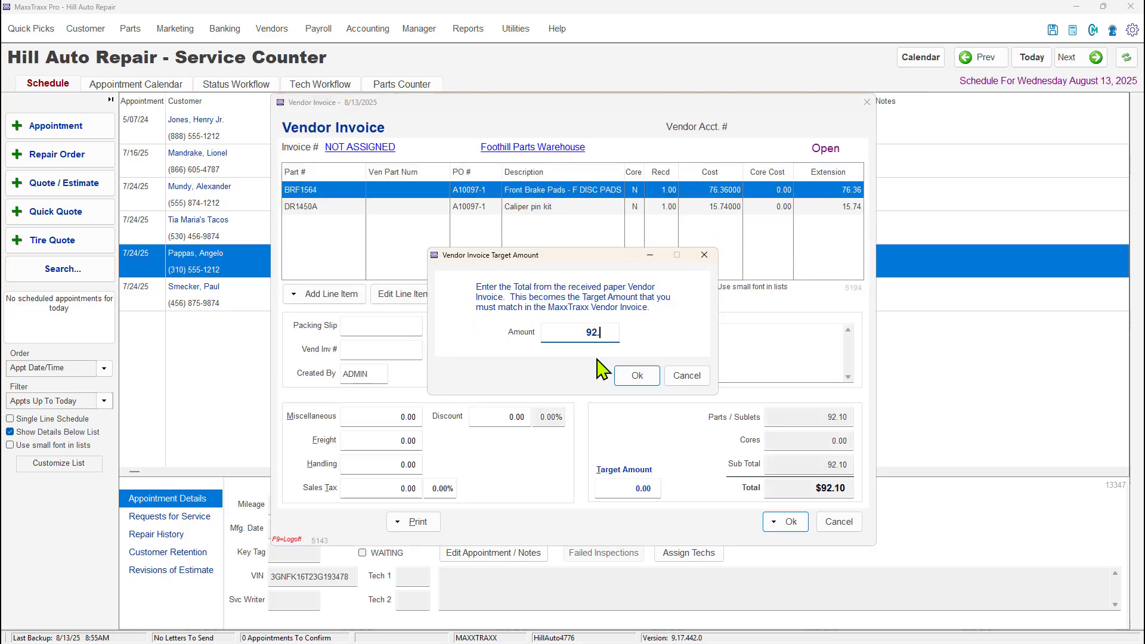
type("10")
left_click(638, 376)
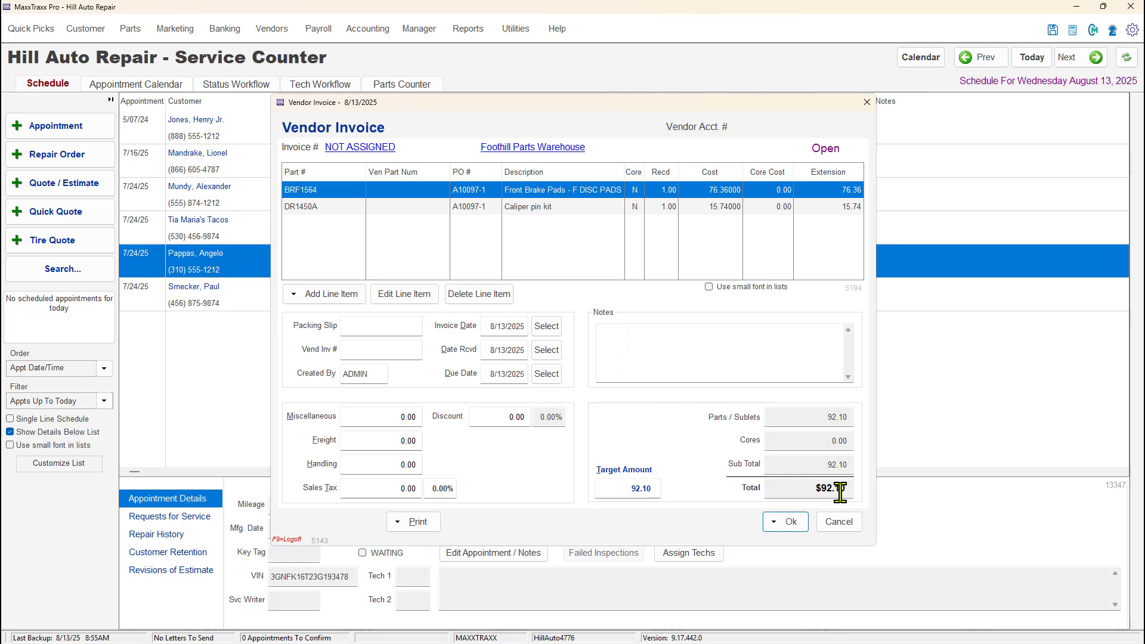
Update inventory and post the vendor invoice to AP, entering the vendor invoice number, and close the parts orders list
left_click(788, 522)
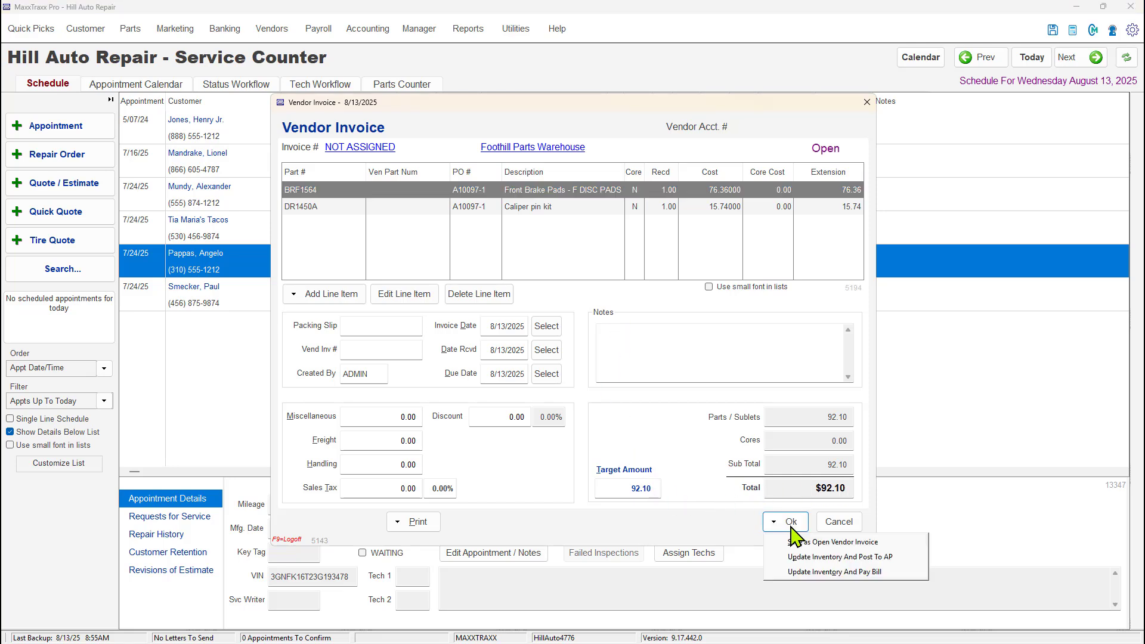
left_click(848, 558)
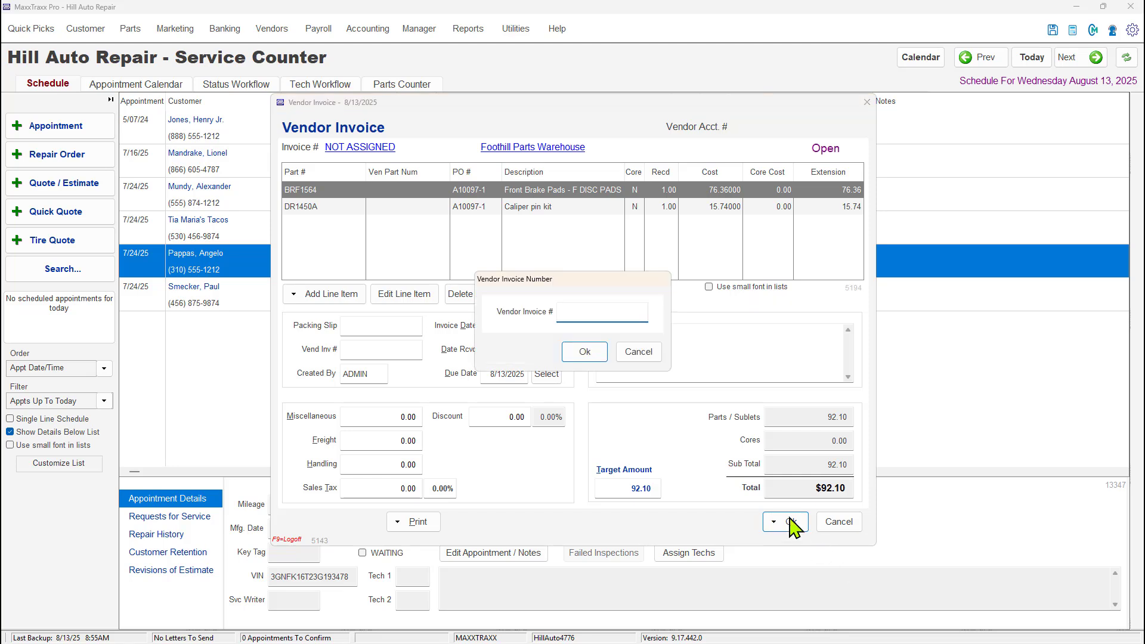
type("4558785")
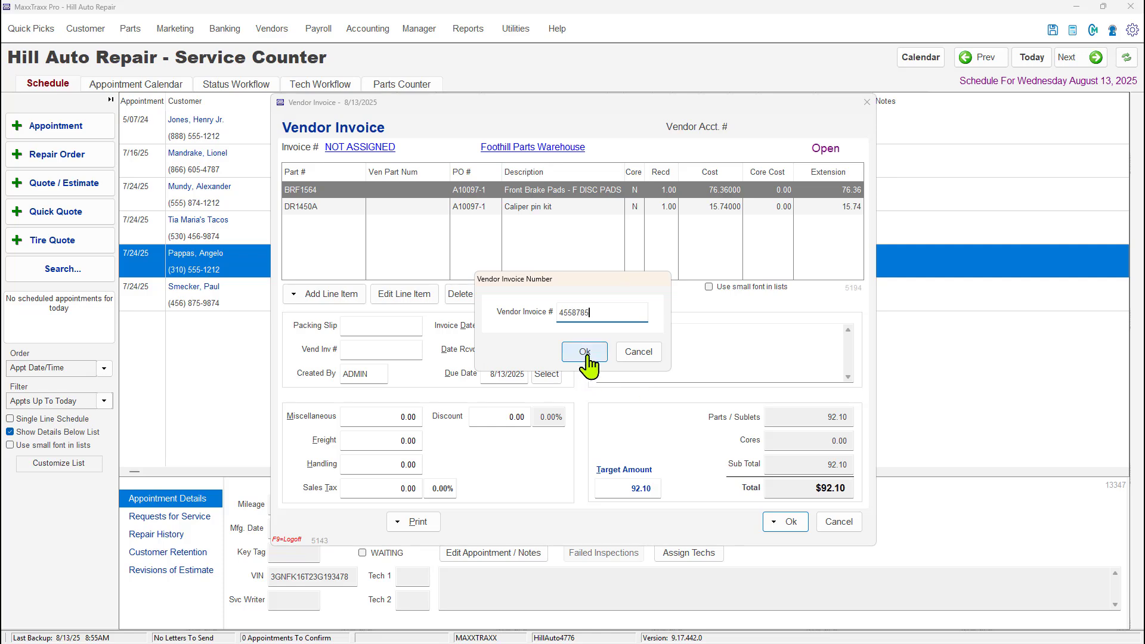
left_click(585, 353)
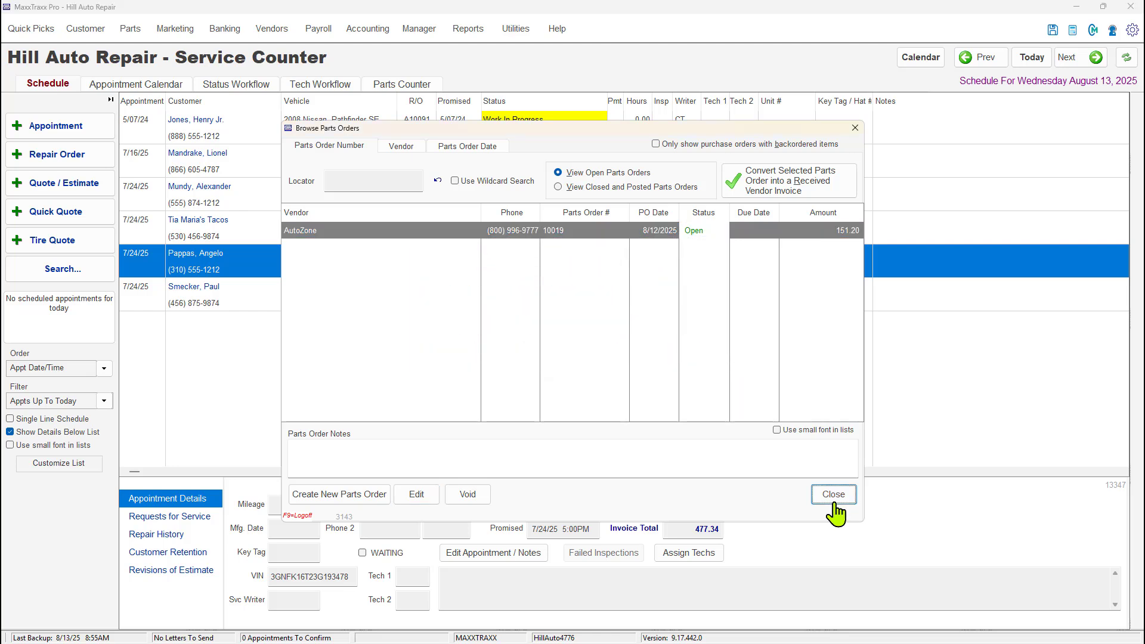
left_click(835, 504)
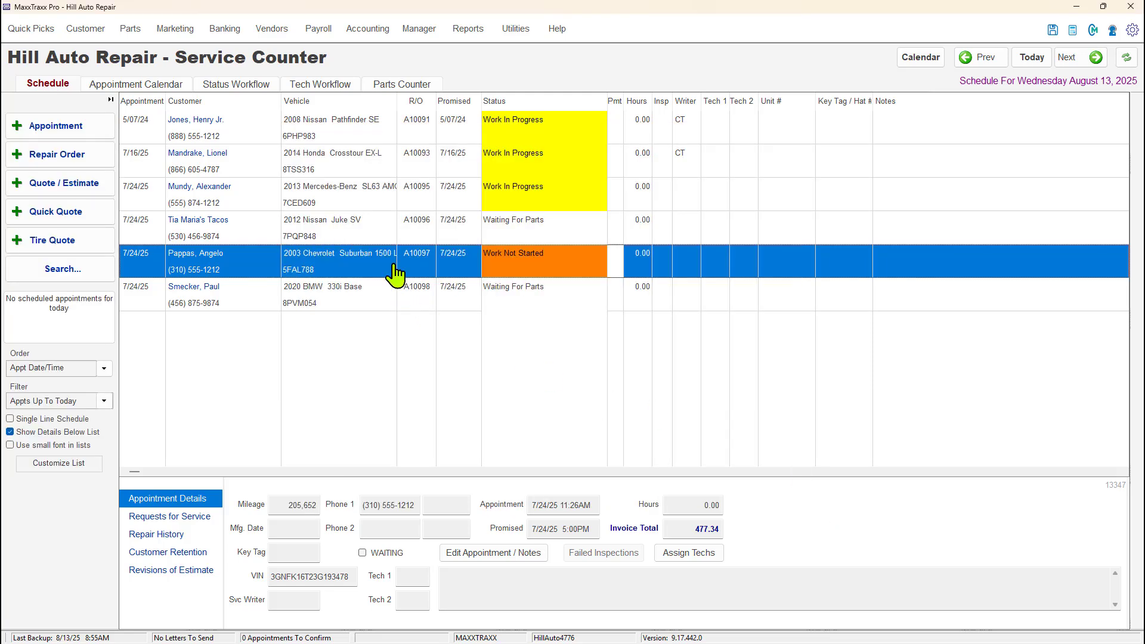
Reopen the repair order for the 2003 Chevrolet Suburban
double_click(396, 274)
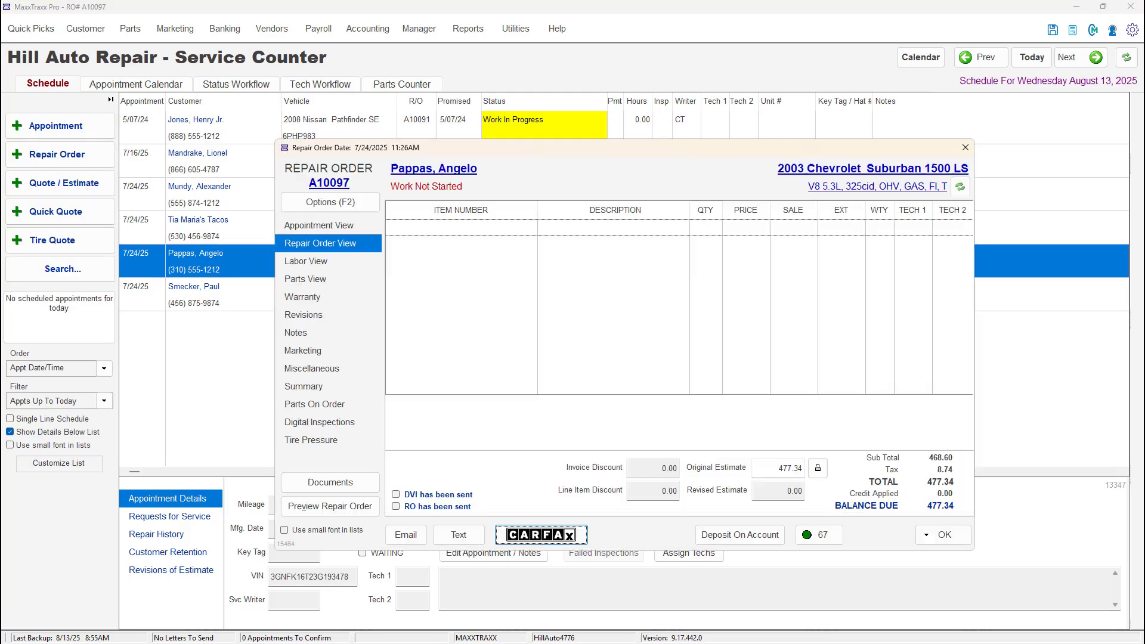